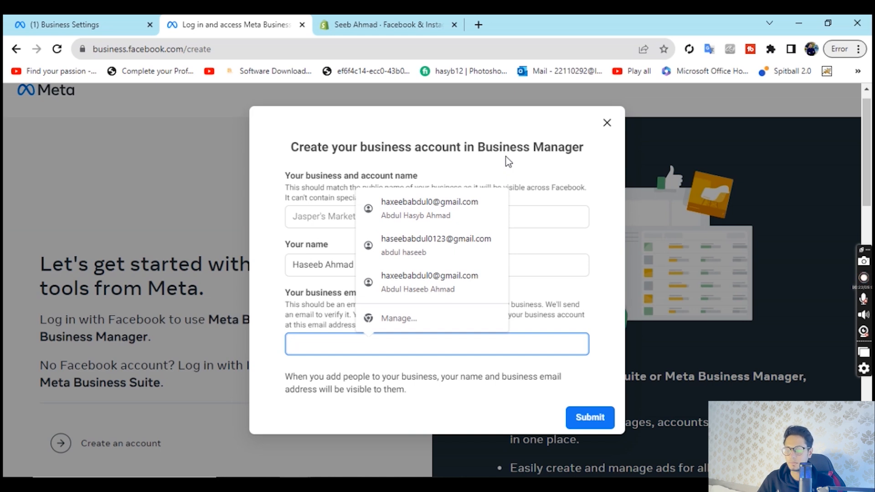
Dismiss the business account creation form and close its page to return to the Test Shop business settings.
click(609, 124)
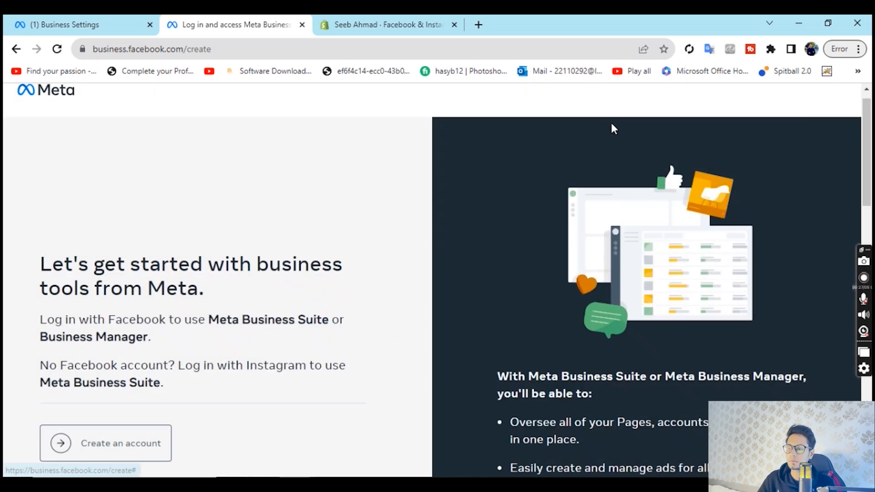
click(302, 24)
key(ctrl+Tab)
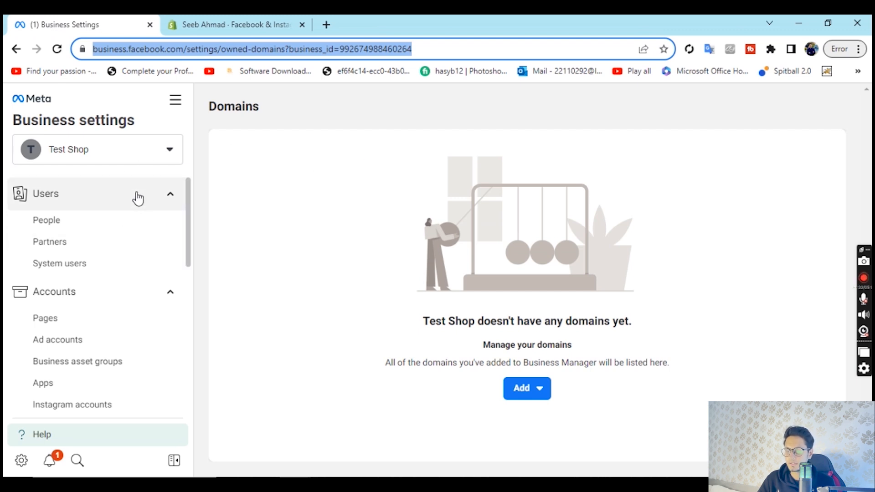
Examine the Users and Accounts sections in the Test Shop business settings.
scroll(138, 198, down, 2)
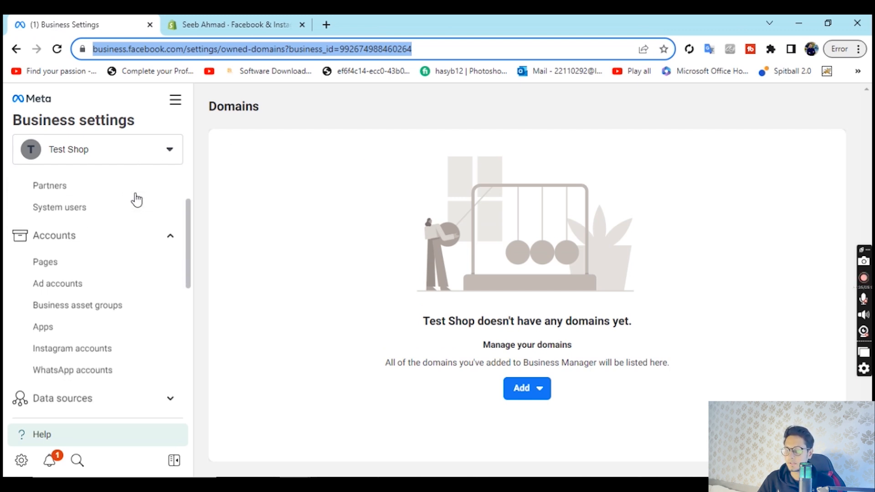
scroll(128, 224, up, 2)
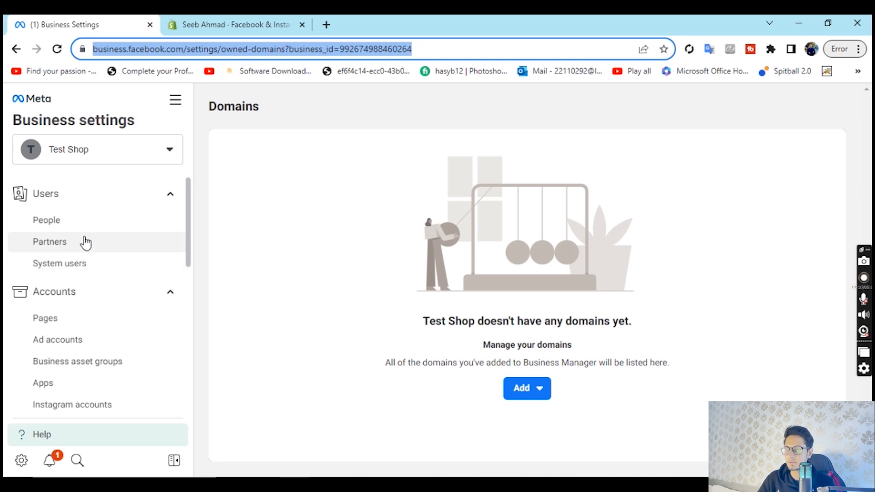
scroll(86, 229, down, 1)
scroll(86, 229, up, 1)
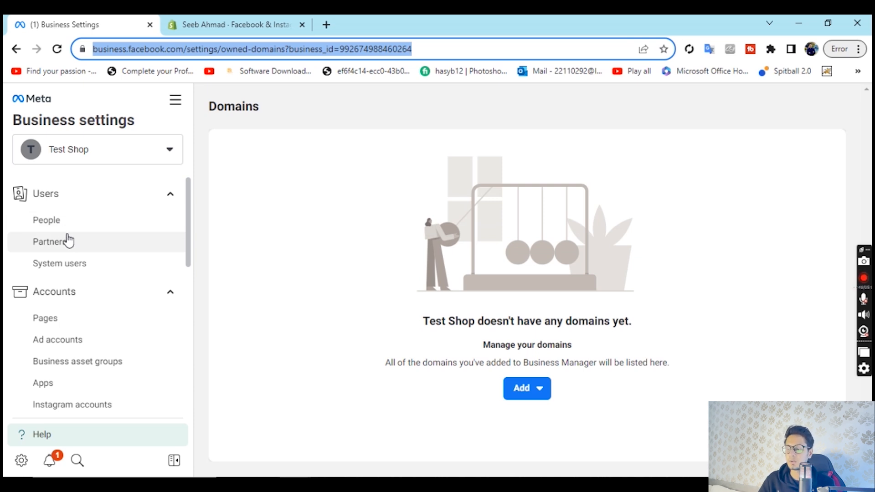
scroll(65, 239, down, 1)
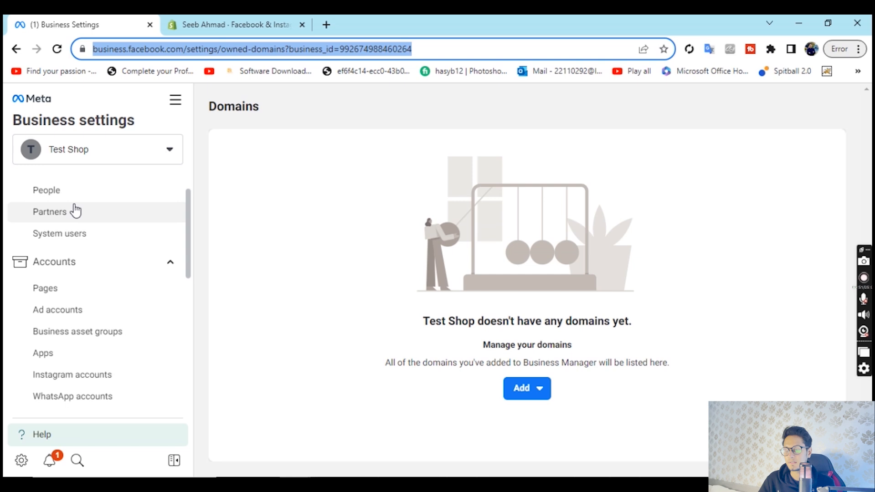
scroll(74, 210, up, 1)
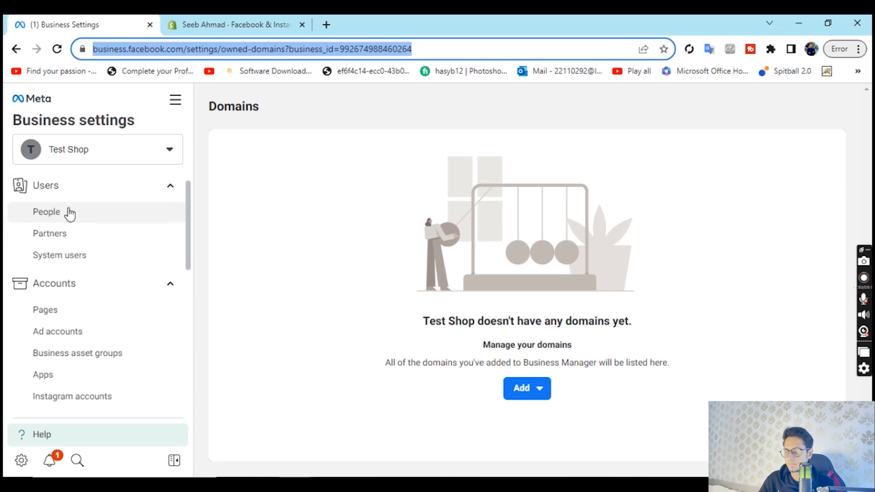
scroll(67, 212, down, 2)
scroll(67, 211, down, 1)
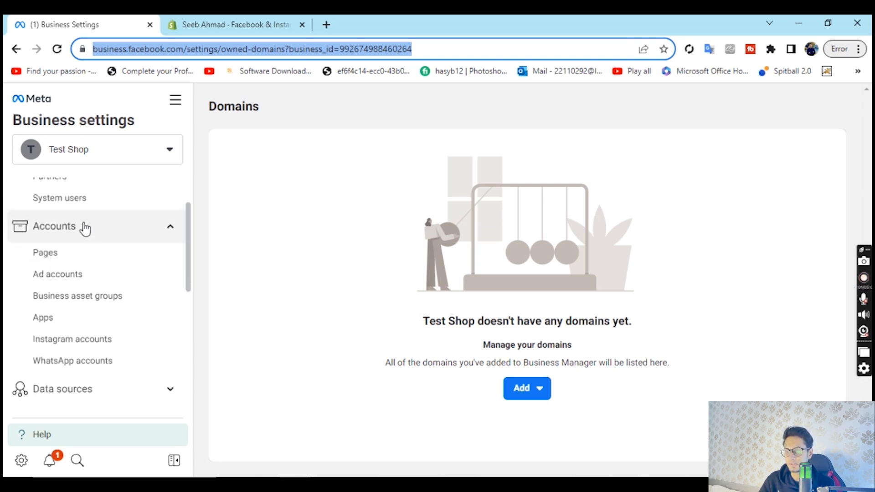
View the Pages, System users and Domains settings of Test Shop and look over the remaining Accounts entries.
click(66, 256)
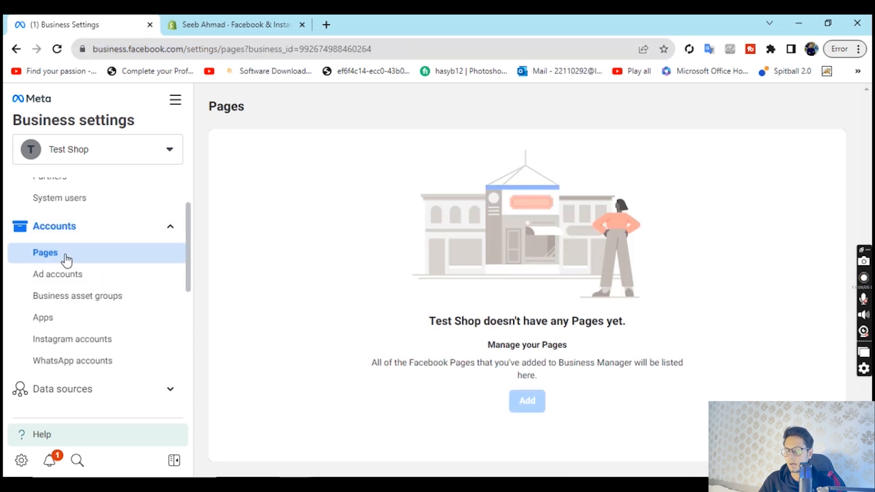
click(66, 211)
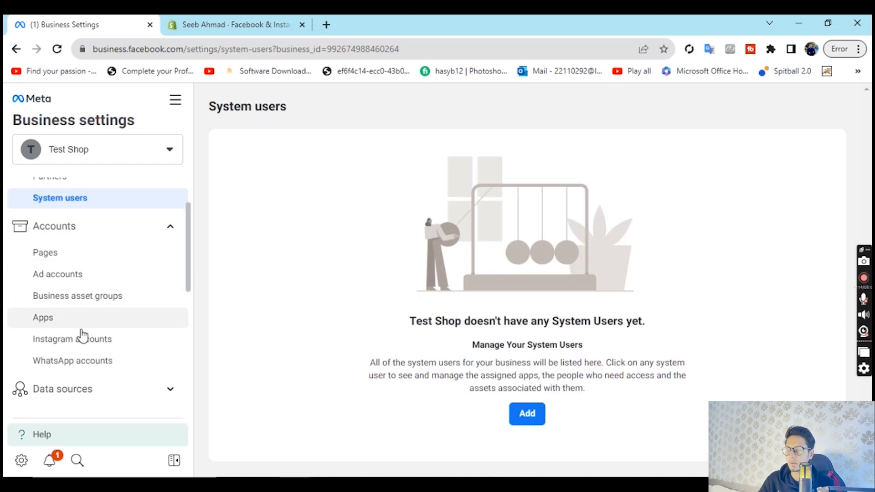
scroll(94, 324, down, 3)
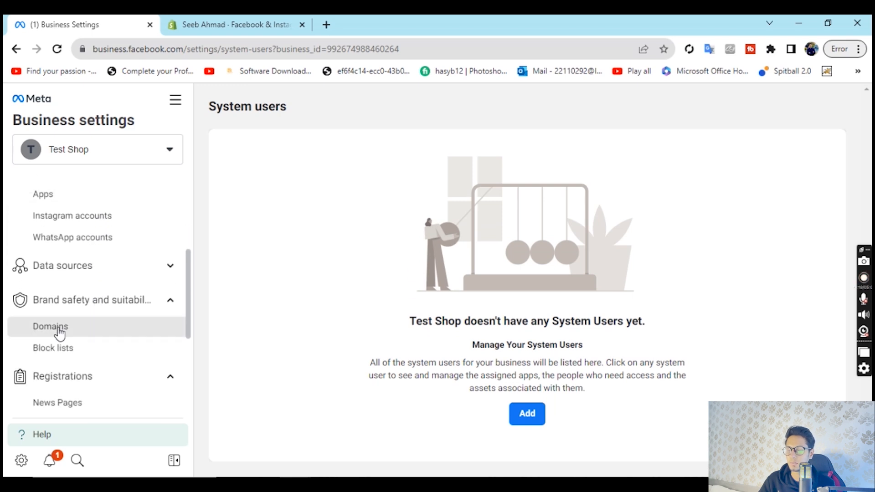
click(59, 333)
scroll(87, 270, up, 3)
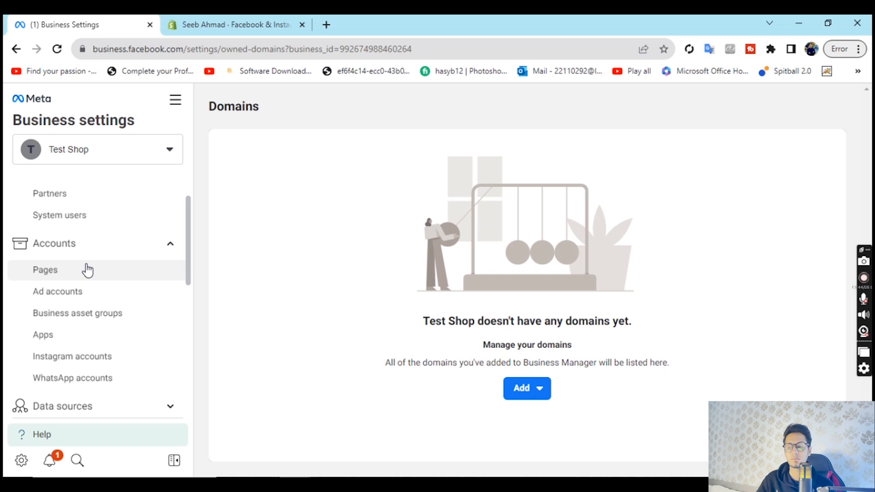
scroll(88, 270, down, 1)
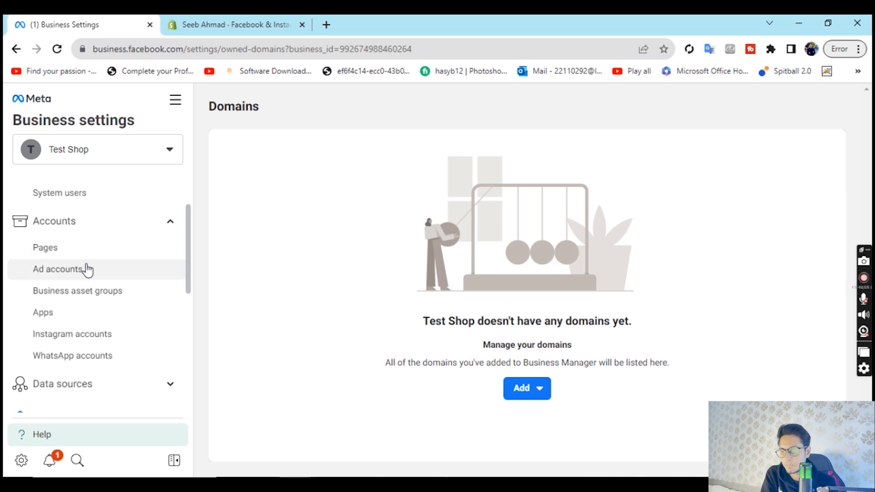
scroll(92, 296, down, 1)
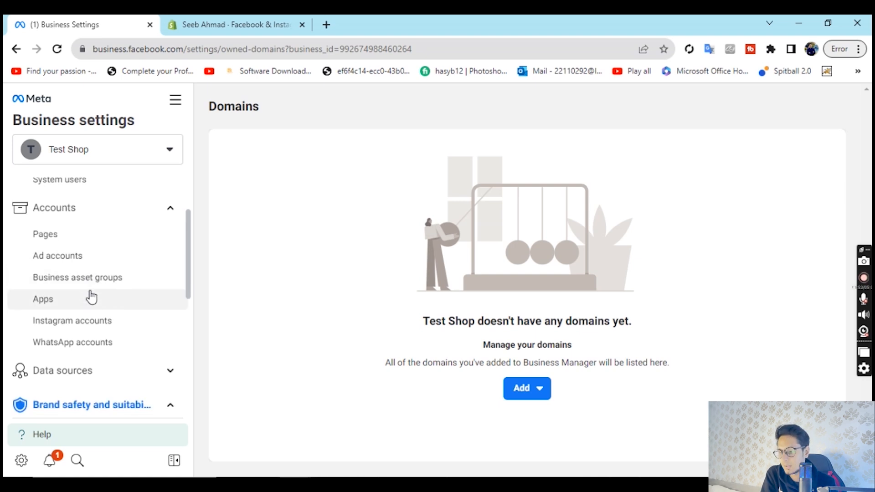
scroll(91, 296, down, 1)
scroll(147, 327, down, 1)
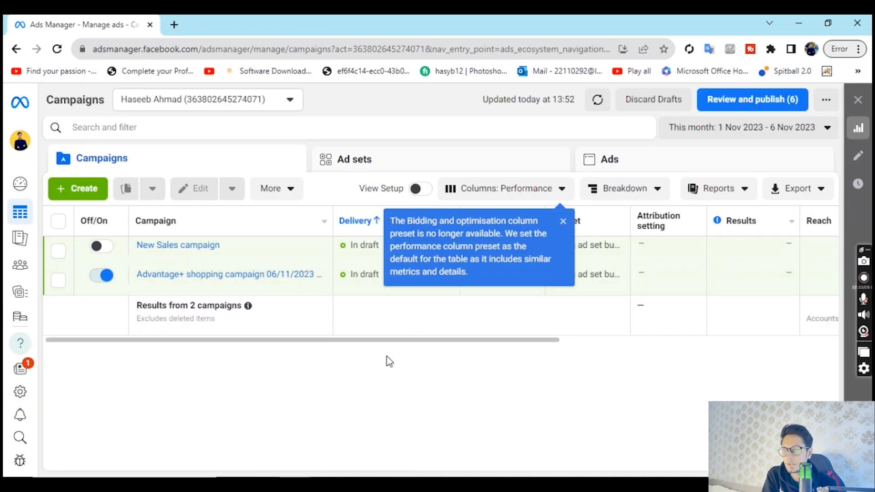
Create a new campaign in Ads Manager with the Sales objective and the Manual sales campaign setup.
click(79, 187)
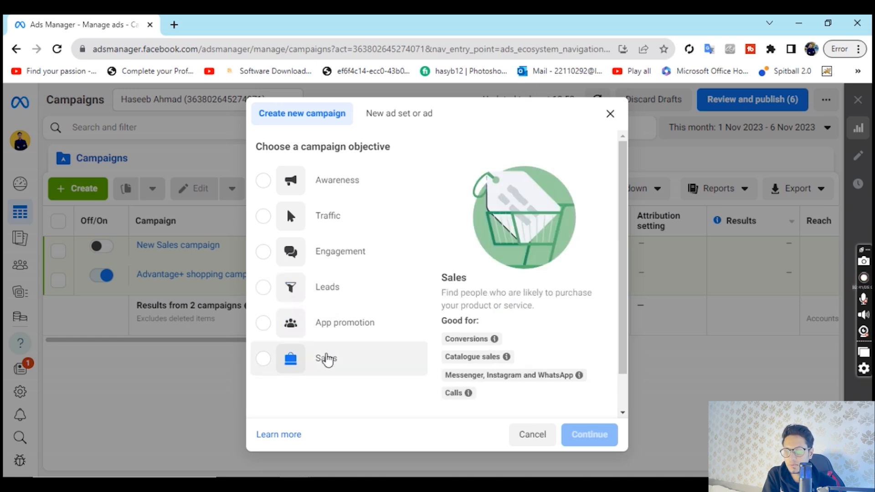
click(327, 360)
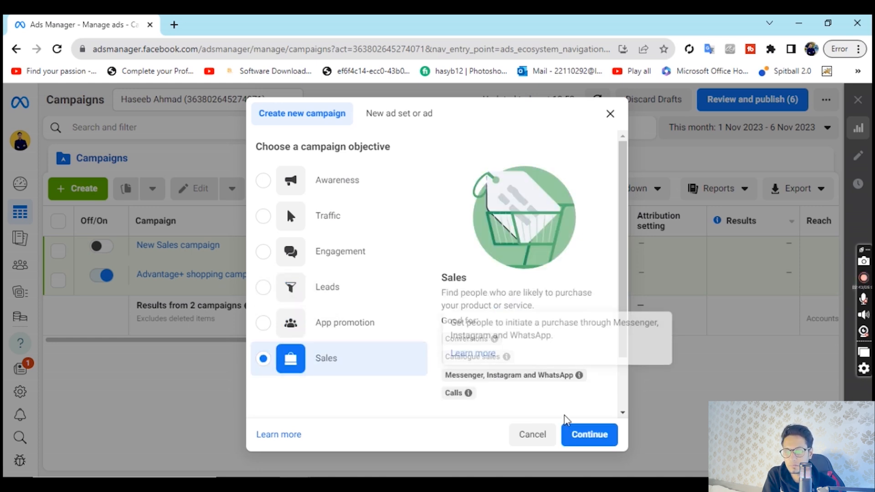
click(574, 433)
click(488, 372)
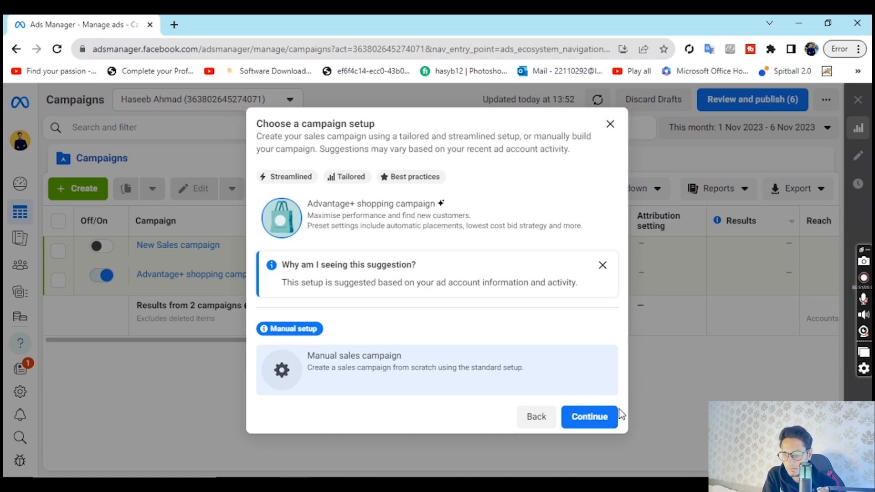
click(589, 416)
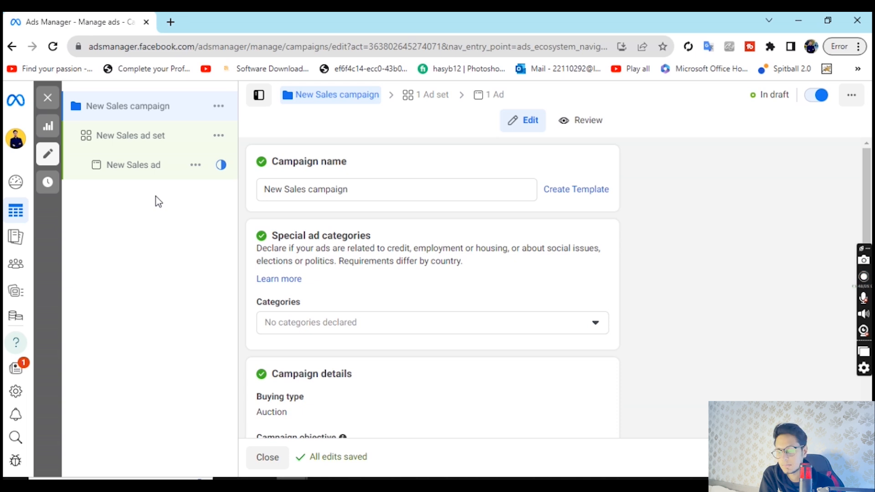
Turn on Advantage campaign budget for the New Sales campaign, review its options and proceed to the New Sales ad set.
scroll(388, 181, down, 7)
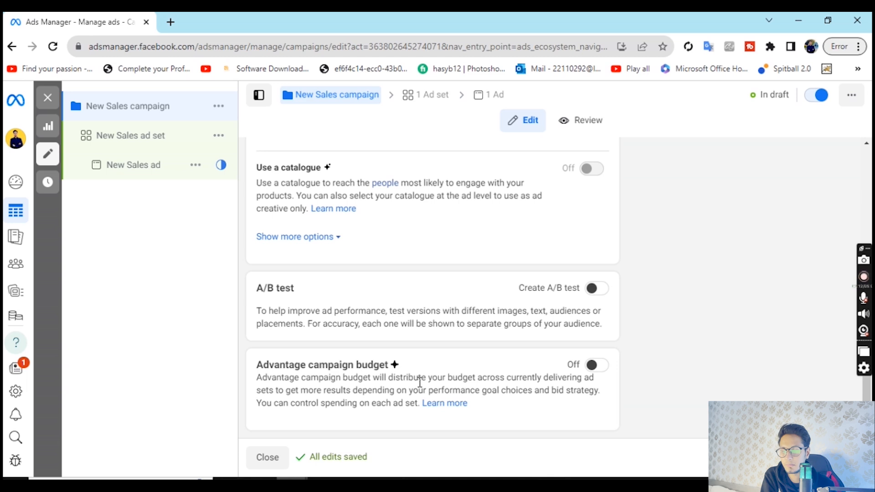
click(597, 365)
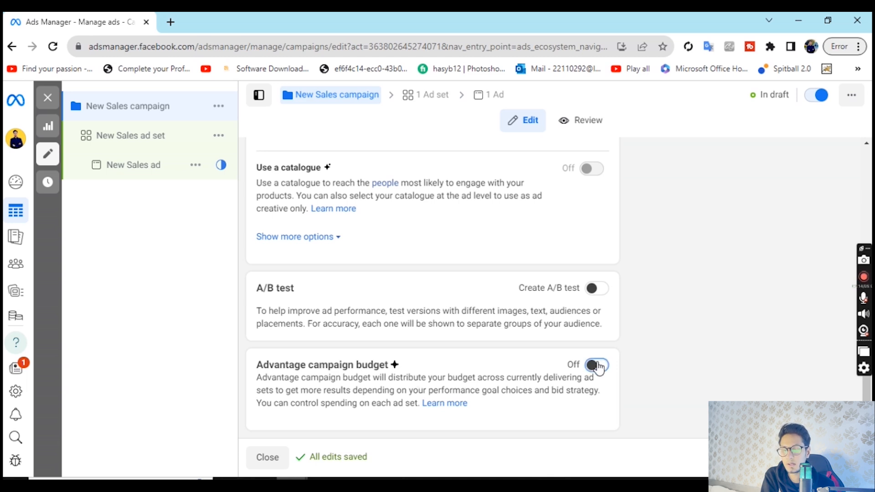
scroll(509, 353, down, 2)
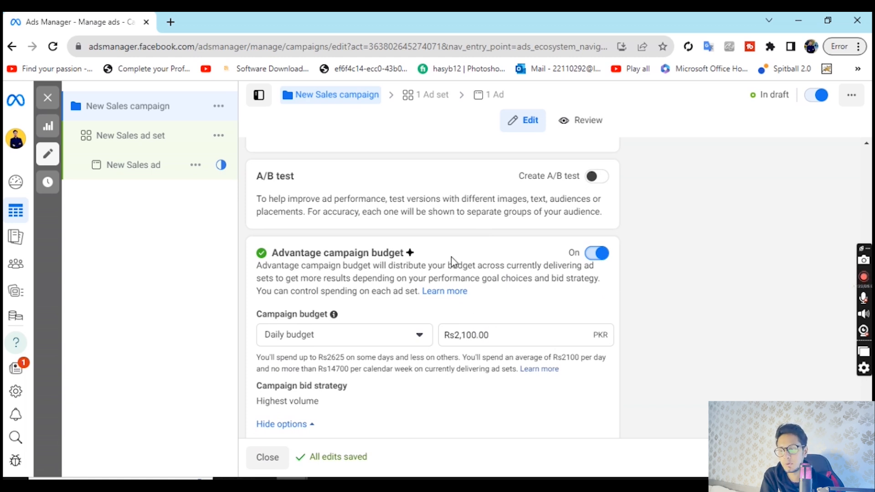
scroll(452, 260, down, 2)
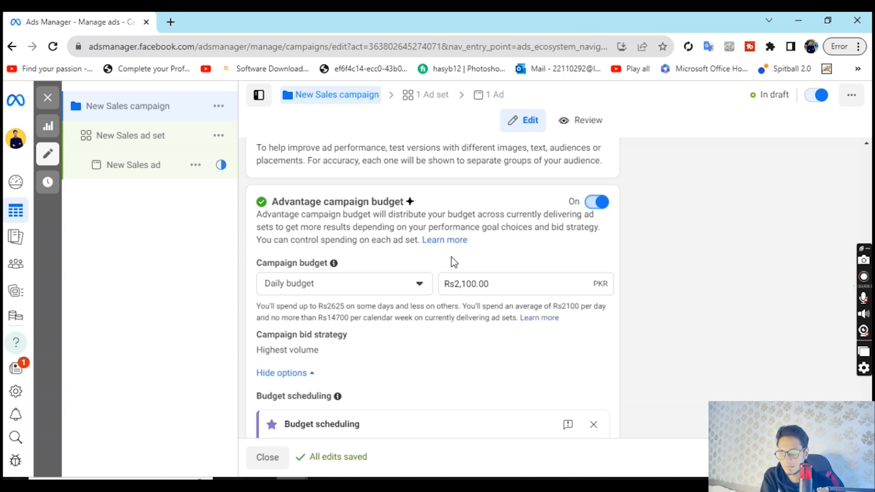
scroll(453, 262, down, 3)
scroll(454, 286, down, 2)
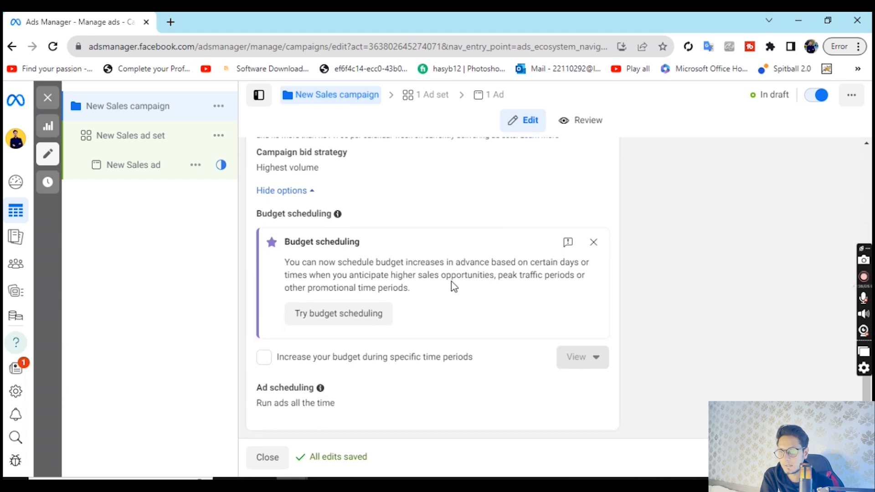
scroll(435, 273, up, 8)
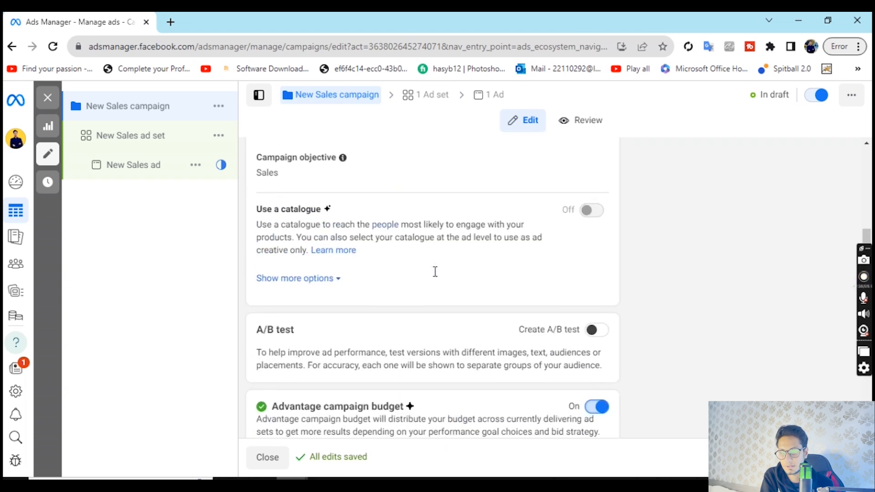
scroll(435, 272, down, 1)
scroll(348, 170, down, 6)
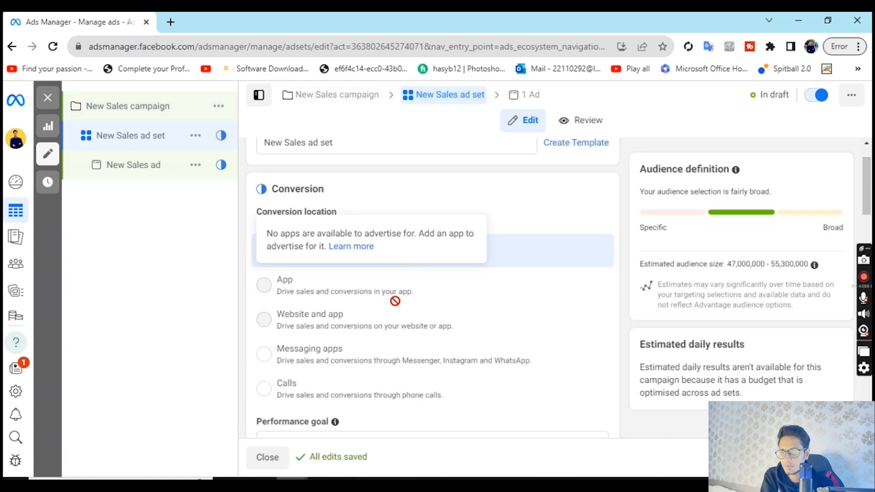
Check the ad set's performance goal and pixel section, view Shopify's Facebook and Instagram ads setup page, and return to Ads Manager.
scroll(385, 321, down, 4)
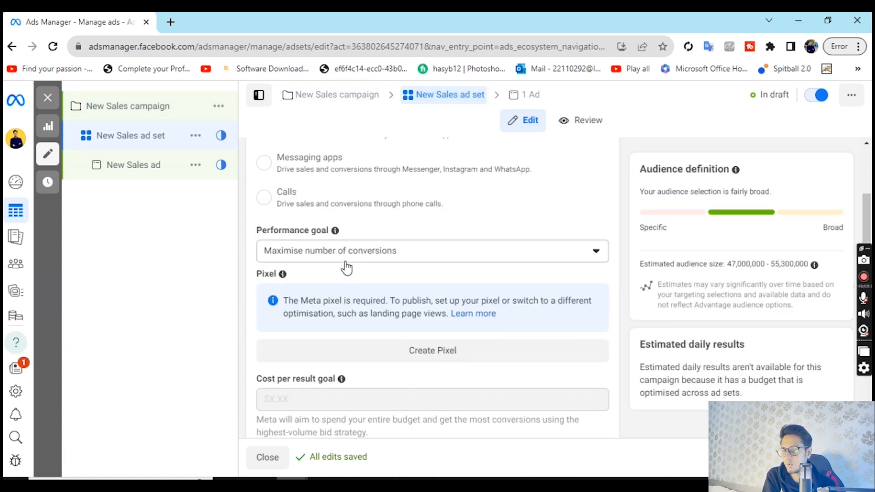
scroll(346, 266, down, 1)
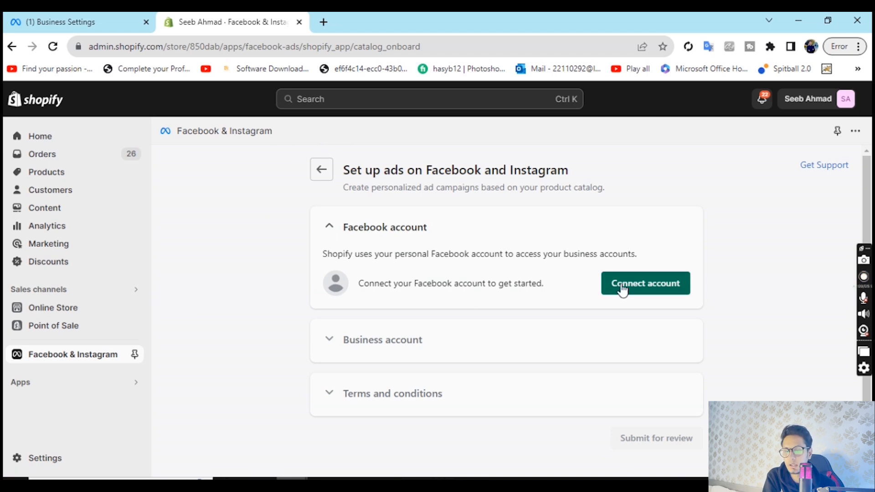
scroll(629, 289, down, 1)
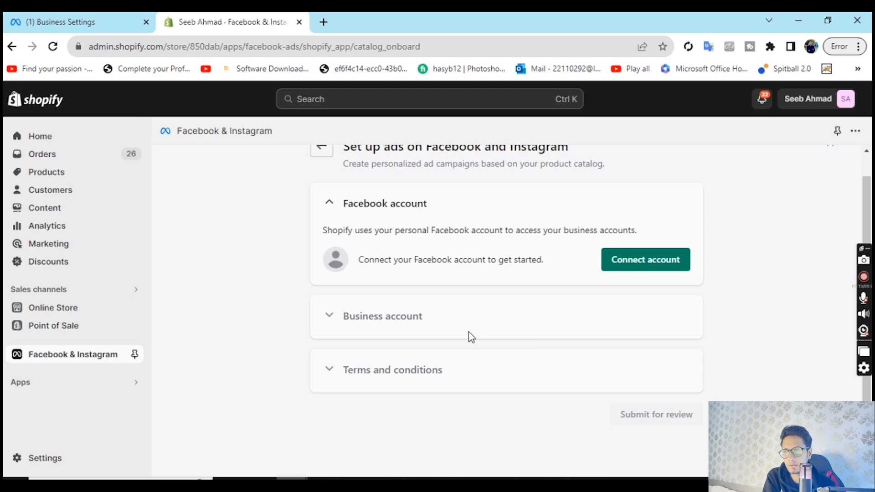
mouse_move(292, 479)
click(459, 437)
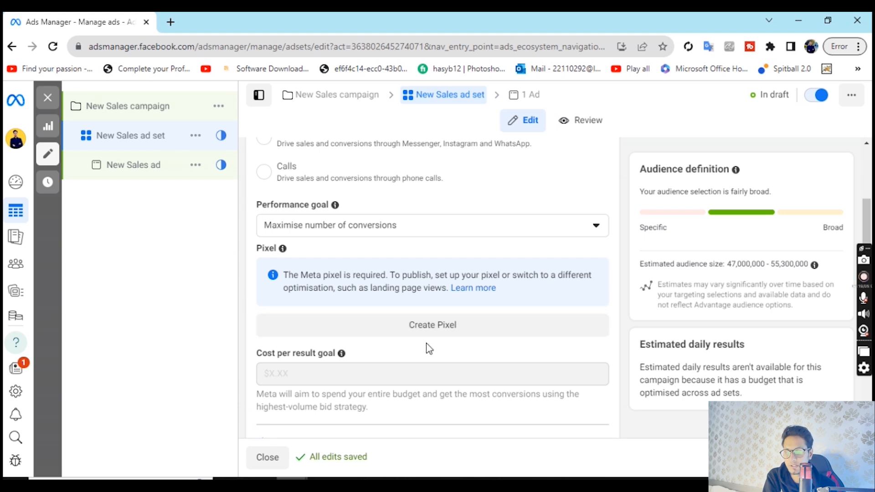
Review the New Sales ad set's cost per result goal, schedule, audience controls, Advantage+ audience and placements.
scroll(428, 349, down, 2)
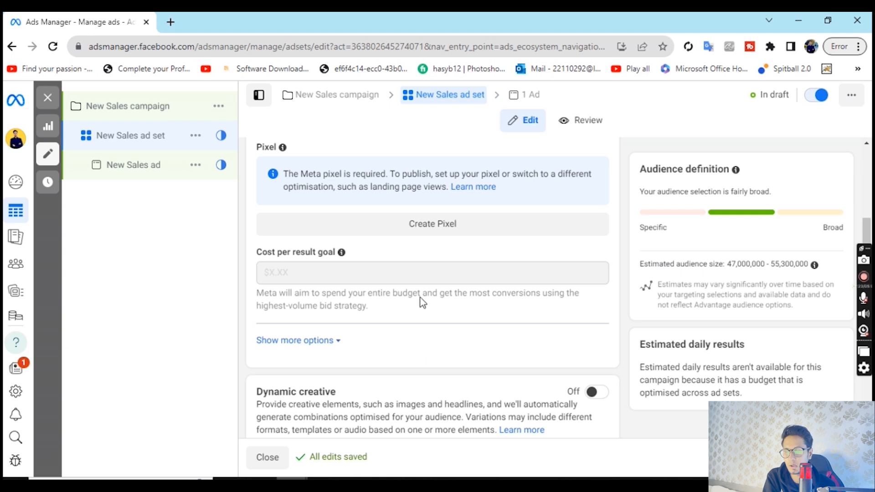
scroll(419, 262, down, 6)
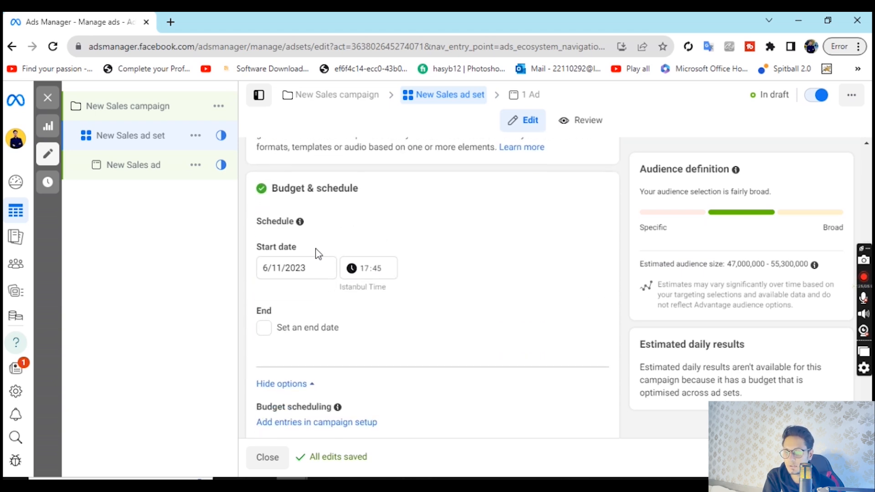
scroll(381, 250, down, 5)
scroll(381, 251, down, 1)
mouse_move(274, 252)
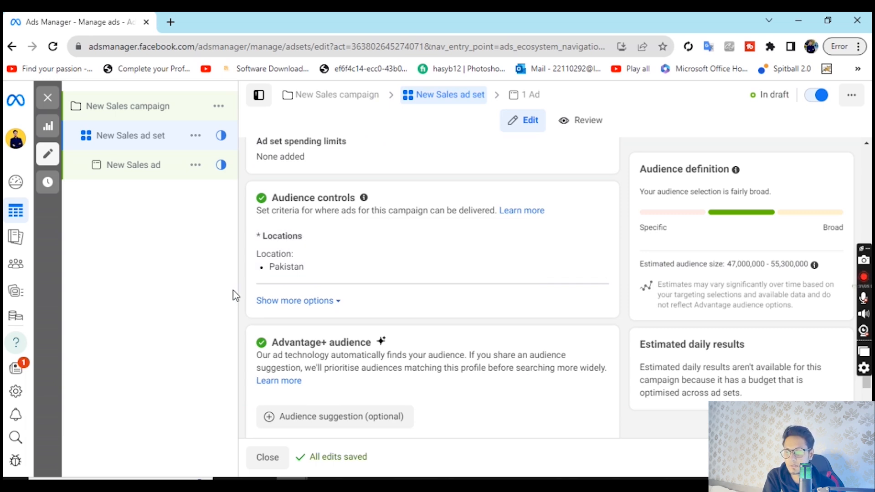
scroll(308, 326, down, 4)
scroll(308, 322, up, 1)
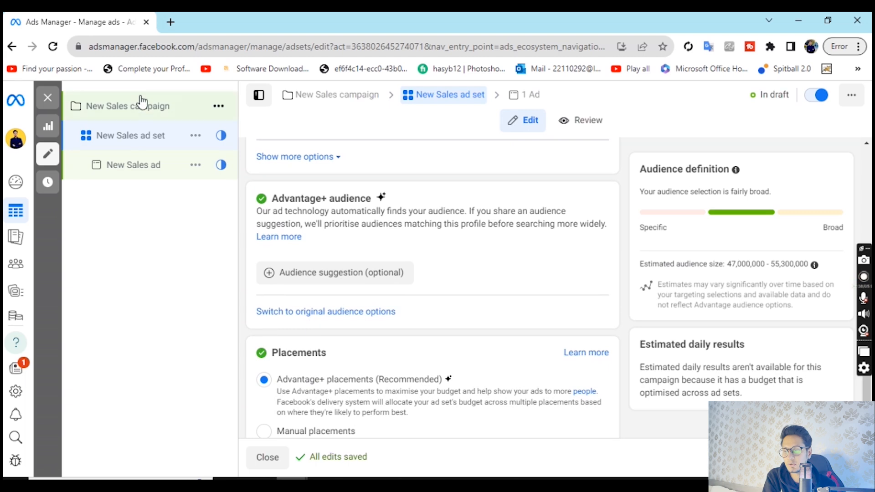
Duplicate the New Sales ad set within the New Sales campaign and check the copy's placements.
click(196, 138)
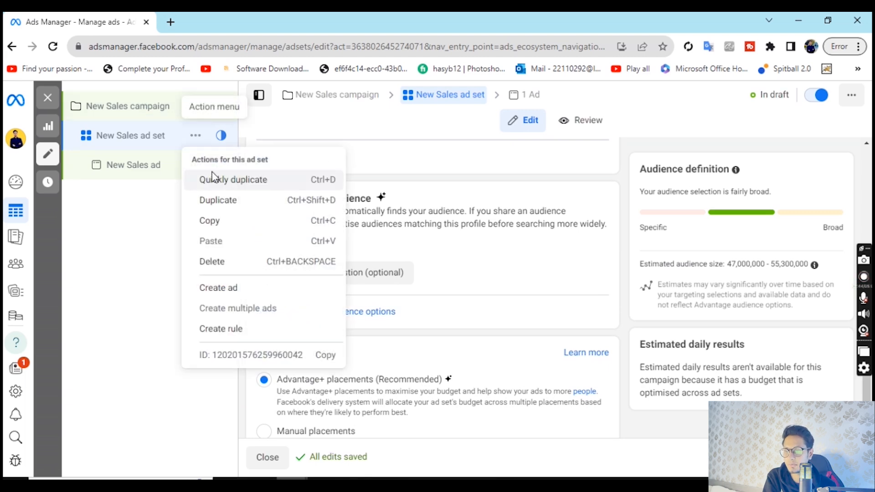
click(221, 201)
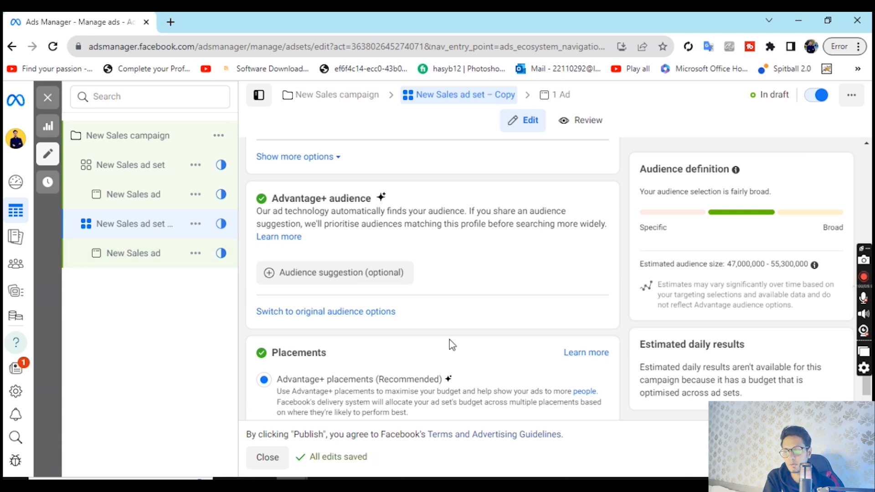
scroll(450, 346, down, 2)
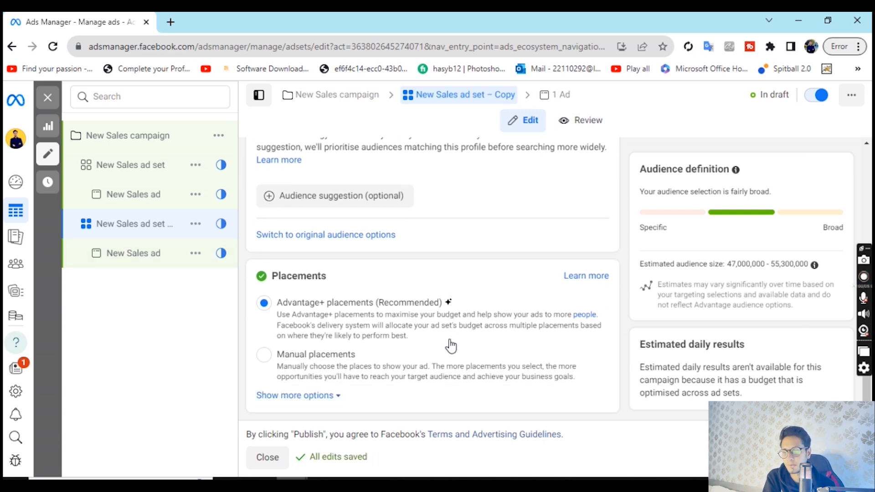
Examine the original ad set's New Sales ad, covering its format, ad creative, text fields, call to action, and website destination settings.
click(150, 194)
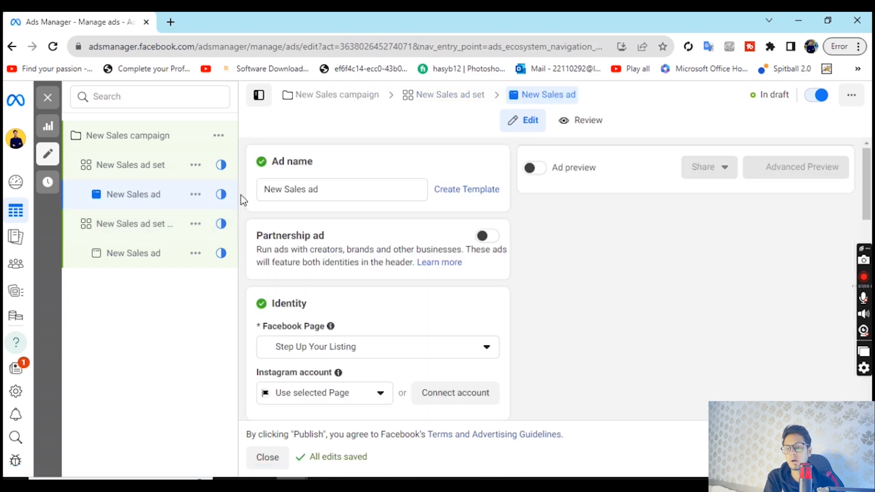
scroll(401, 266, down, 5)
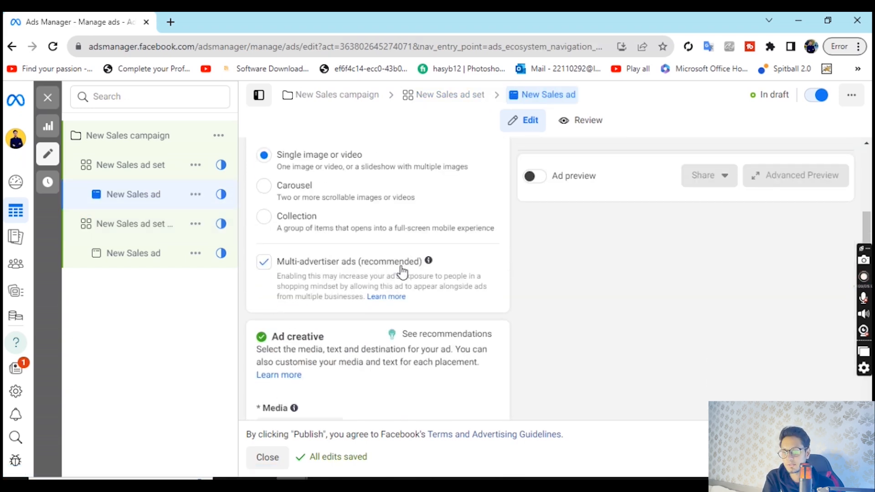
scroll(400, 269, down, 2)
scroll(291, 346, down, 2)
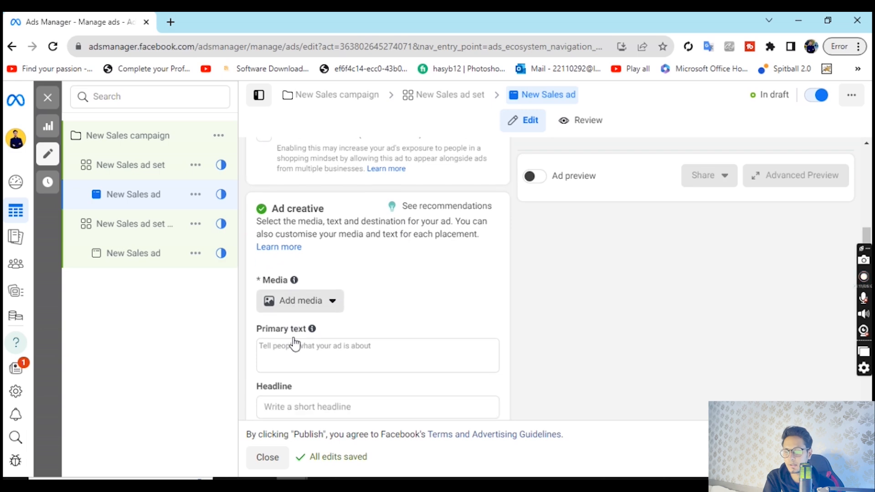
scroll(355, 290, down, 3)
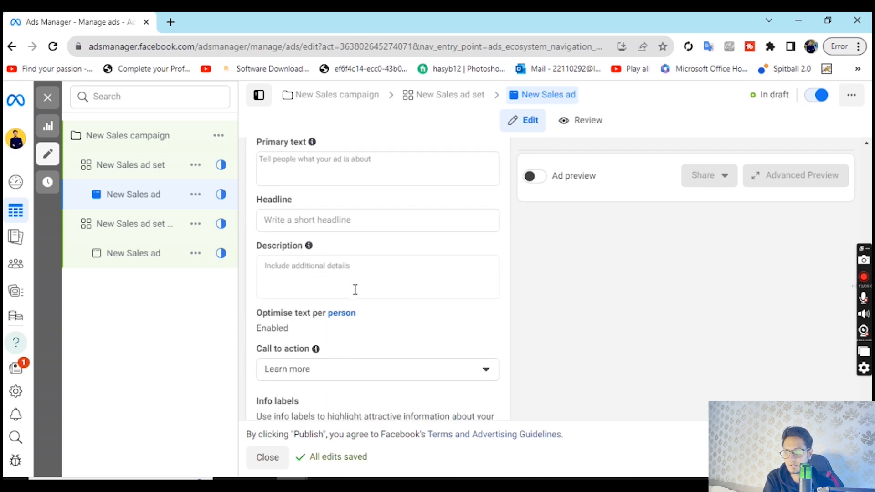
scroll(369, 262, down, 5)
scroll(369, 261, down, 4)
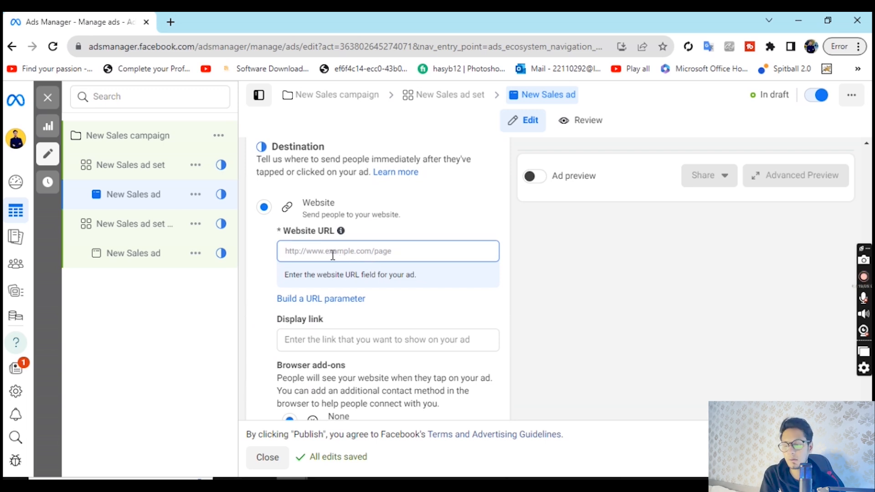
scroll(466, 250, down, 2)
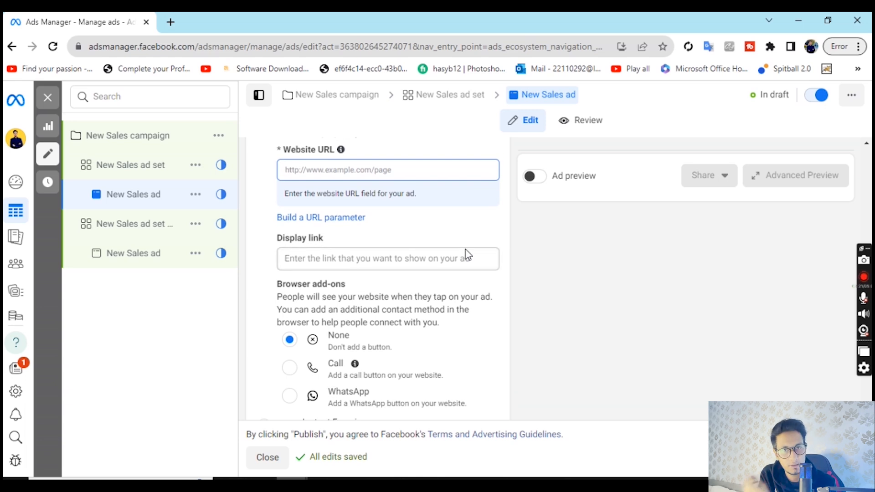